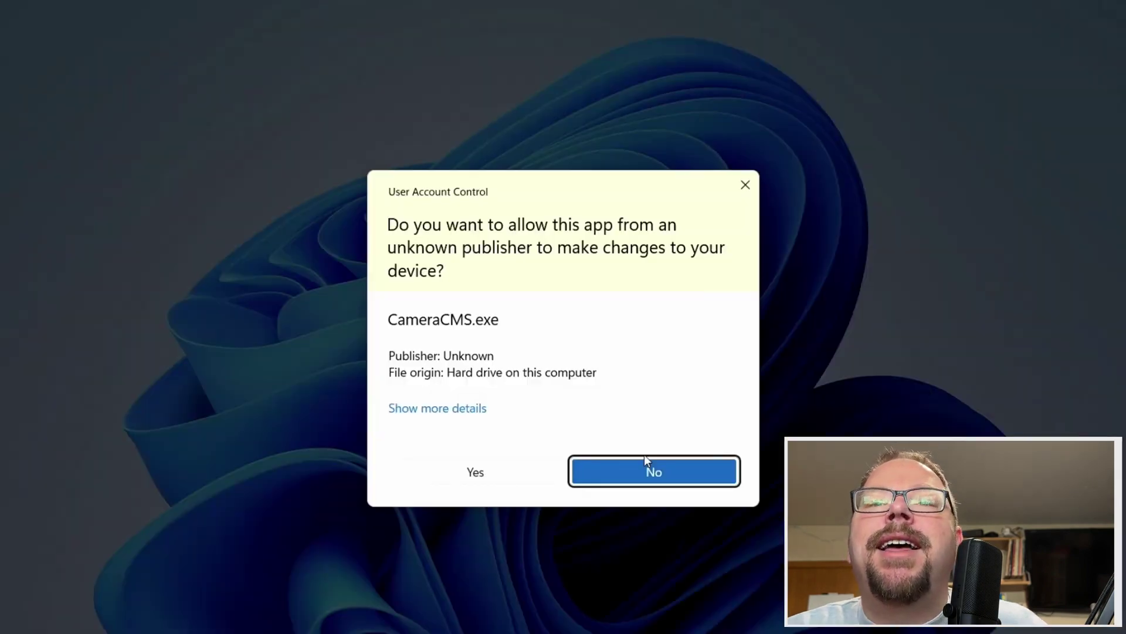
Step: Allow CameraCMS to run, search the network for cameras and add the one at 192.168.86.155 to the client
{"action": "left_click", "coordinate": [477, 473]}
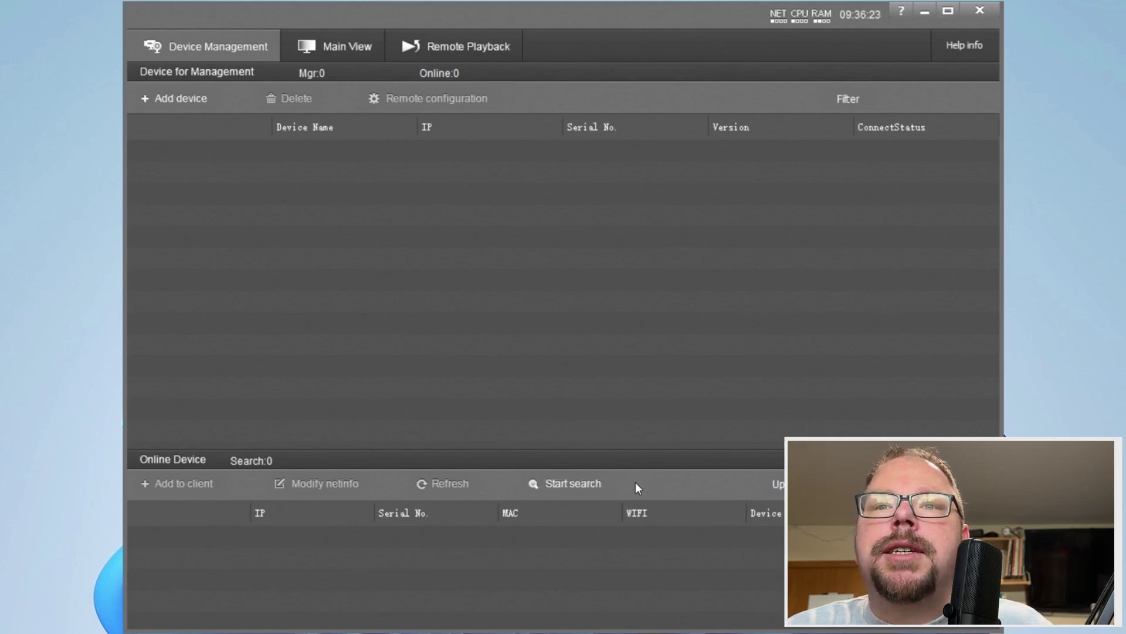
{"action": "left_click", "coordinate": [572, 484]}
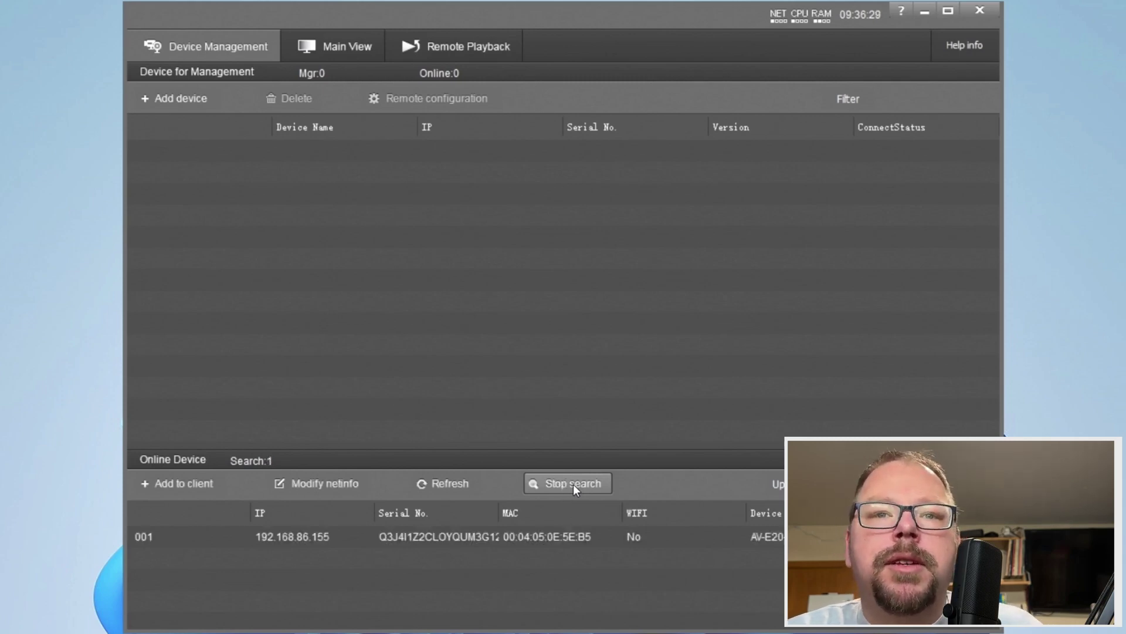
{"action": "left_click", "coordinate": [320, 538]}
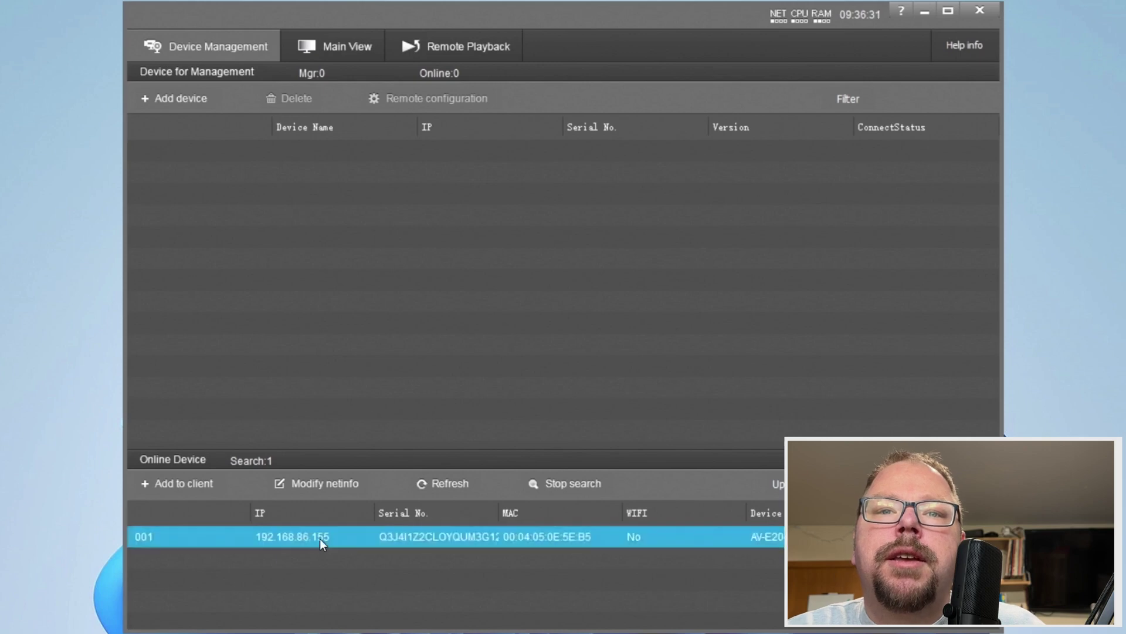
{"action": "left_click", "coordinate": [196, 480]}
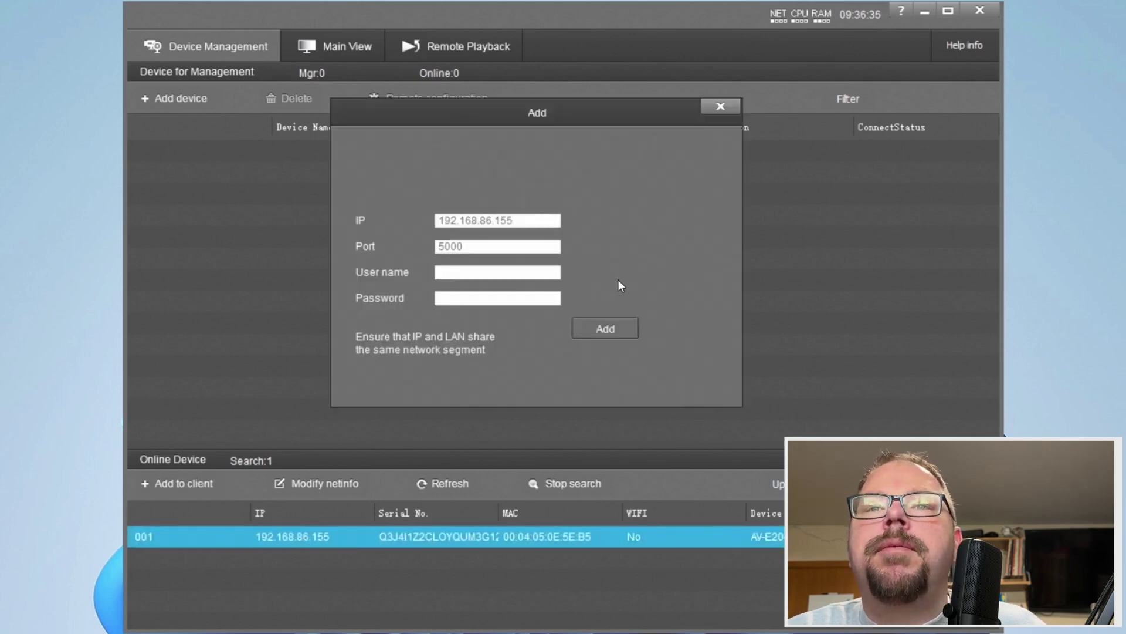
{"action": "left_click", "coordinate": [609, 332]}
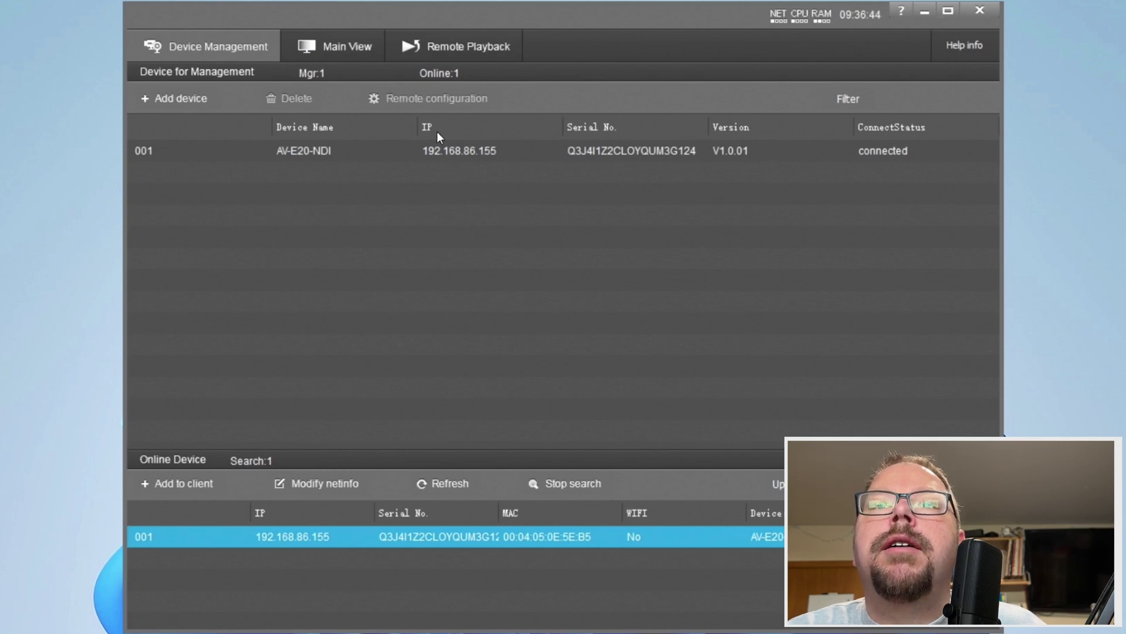
Step: Open the remote configuration of the AV-E20-NDI camera and examine its streaming settings, including the stream type and frame rate choices
{"action": "left_click", "coordinate": [444, 156]}
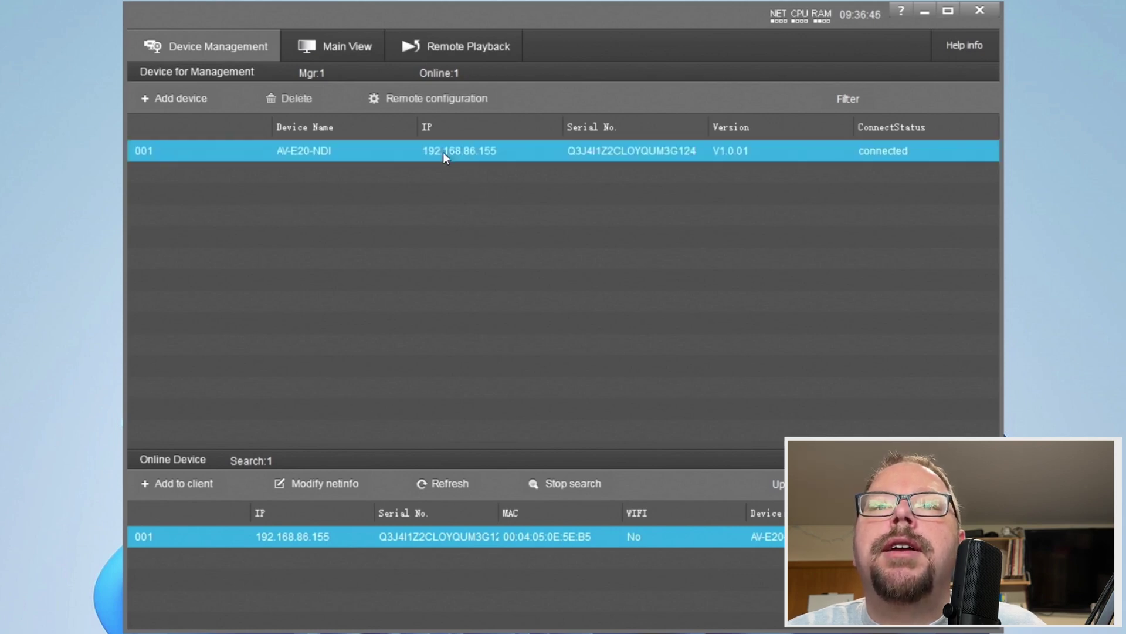
{"action": "left_click", "coordinate": [406, 99]}
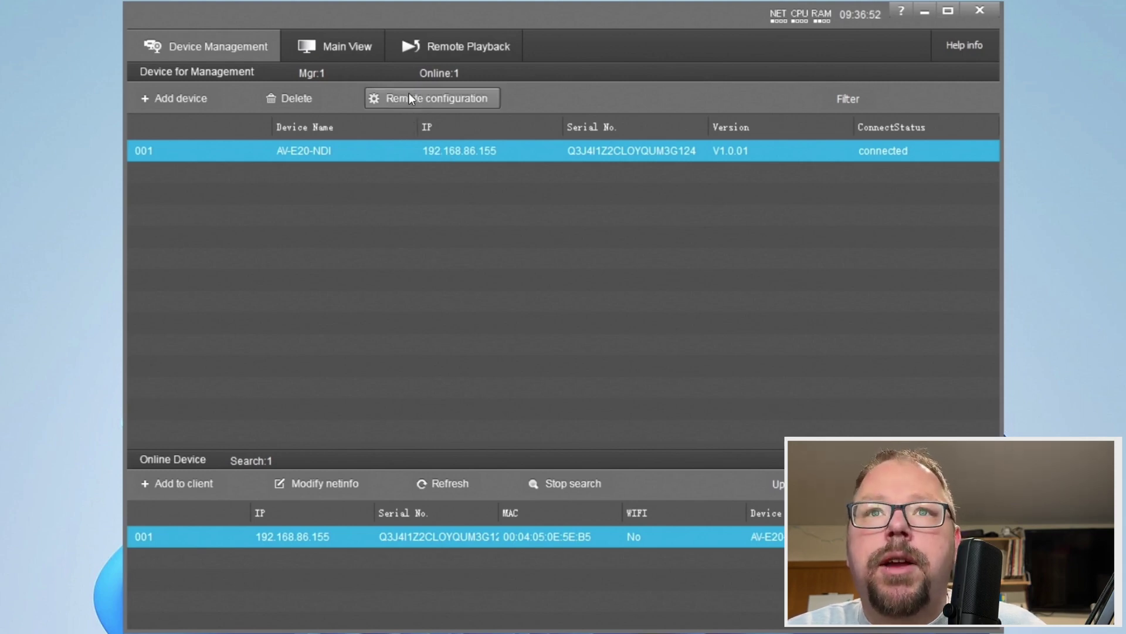
{"action": "left_click", "coordinate": [409, 95]}
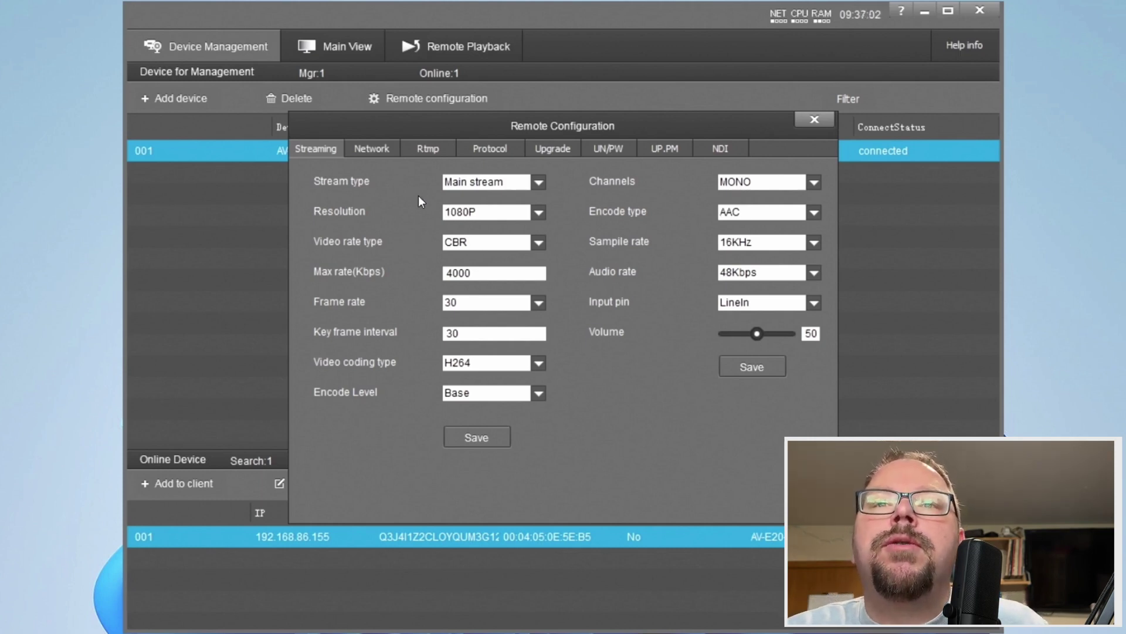
{"action": "left_click", "coordinate": [537, 184]}
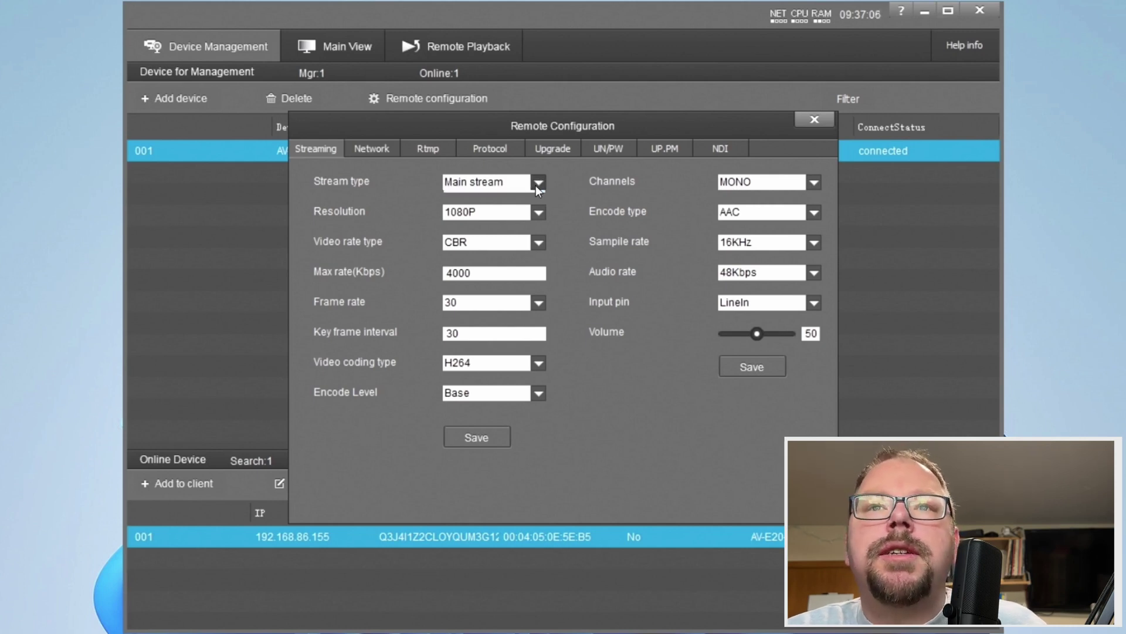
{"action": "left_click", "coordinate": [537, 184]}
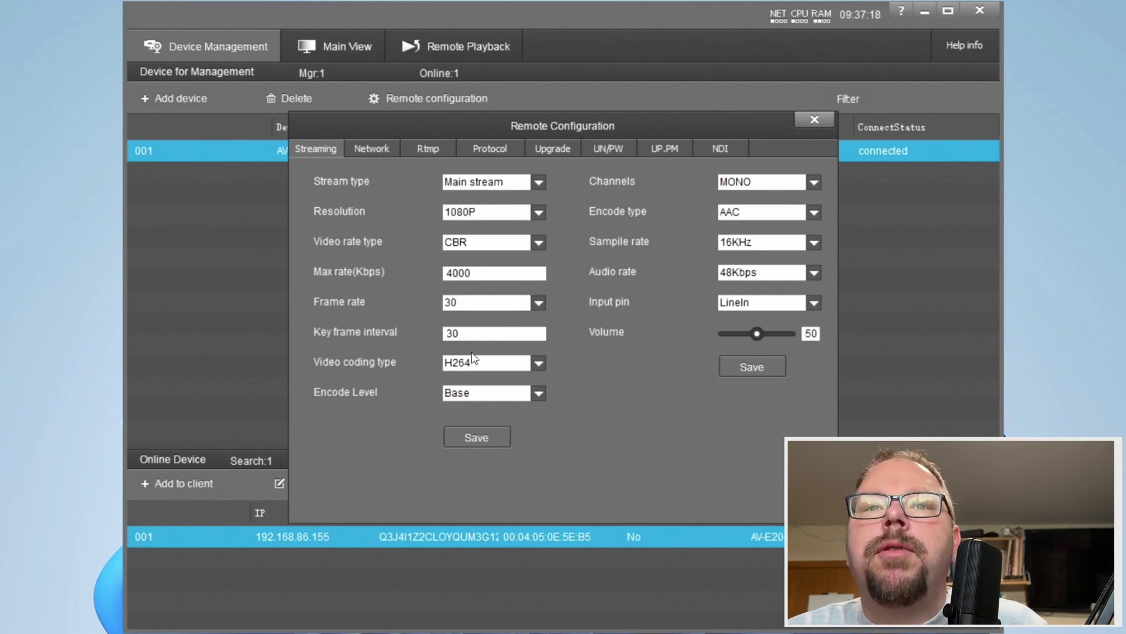
{"action": "left_click", "coordinate": [536, 304]}
{"action": "left_click", "coordinate": [536, 304]}
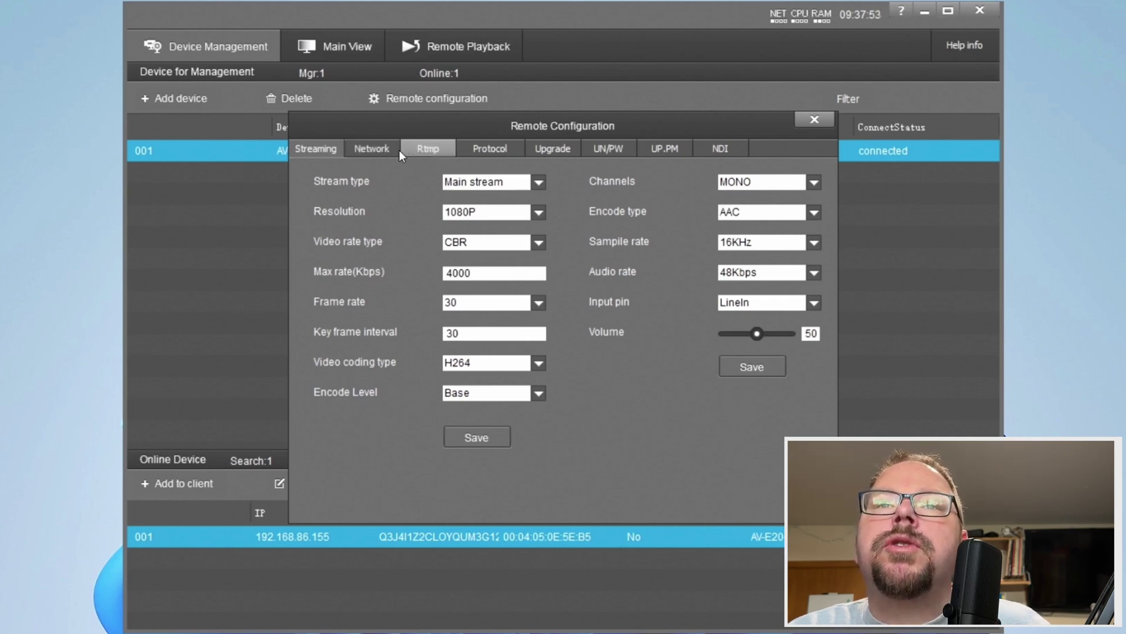
Step: Review the camera's network, RTMP and control protocol settings, including the available protocol choices
{"action": "left_click", "coordinate": [366, 154]}
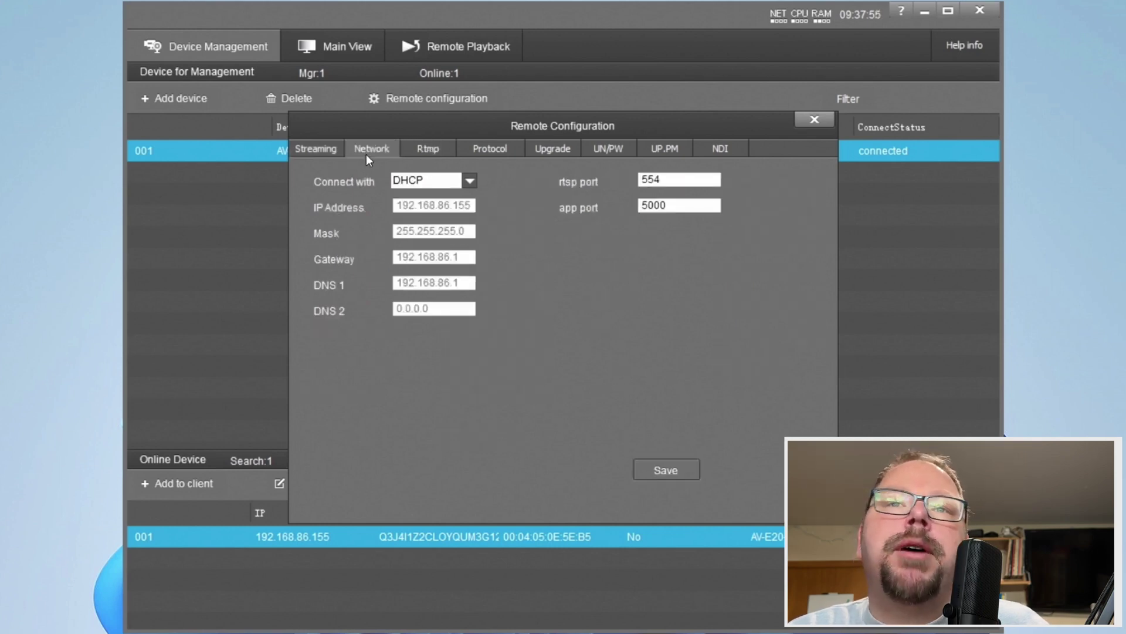
{"action": "left_click", "coordinate": [425, 149]}
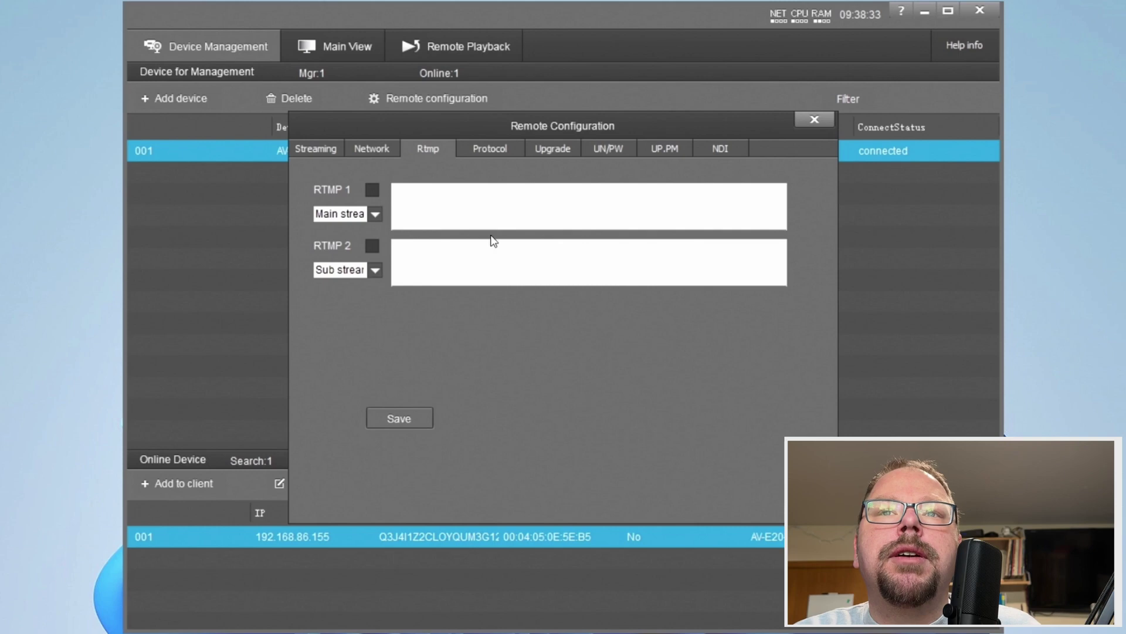
{"action": "left_click", "coordinate": [487, 208]}
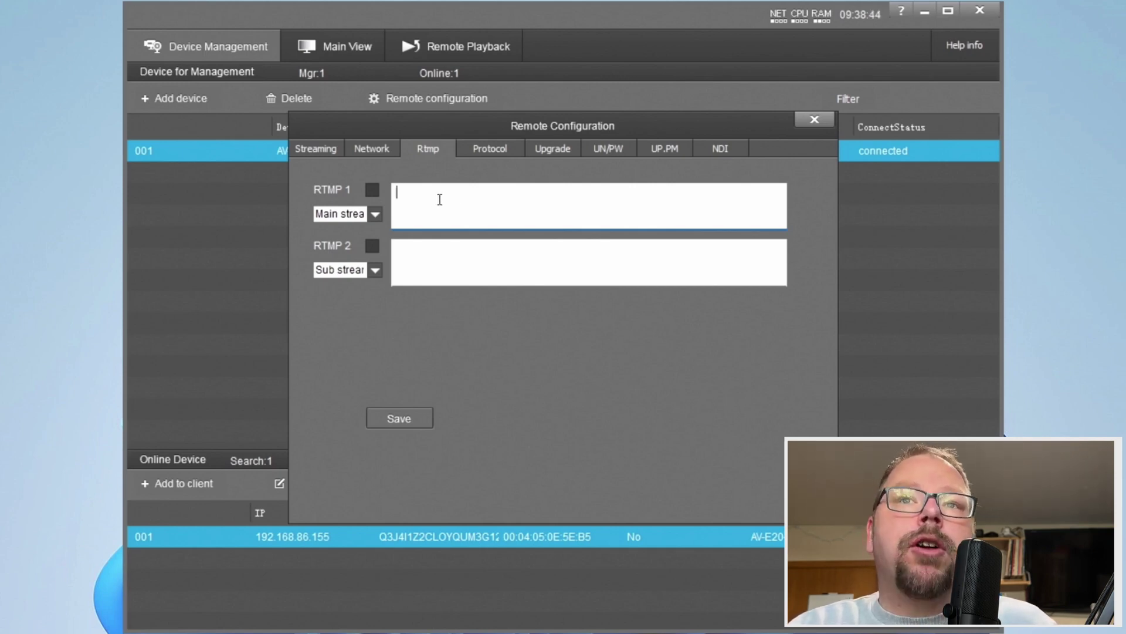
{"action": "left_click", "coordinate": [485, 147]}
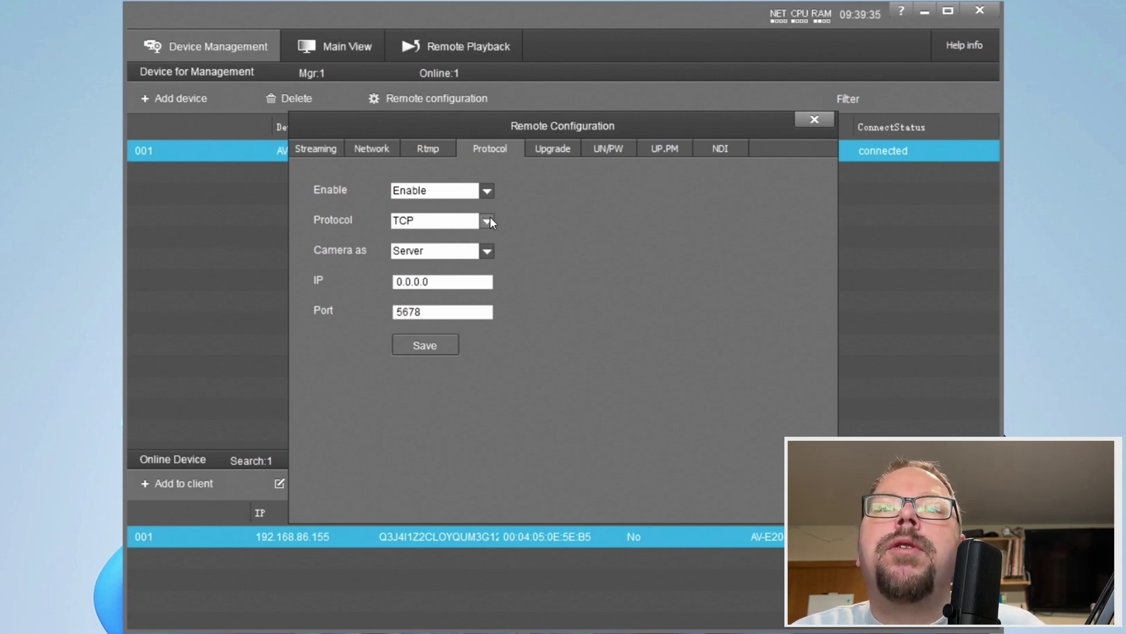
{"action": "left_click", "coordinate": [490, 218]}
{"action": "left_click", "coordinate": [491, 218]}
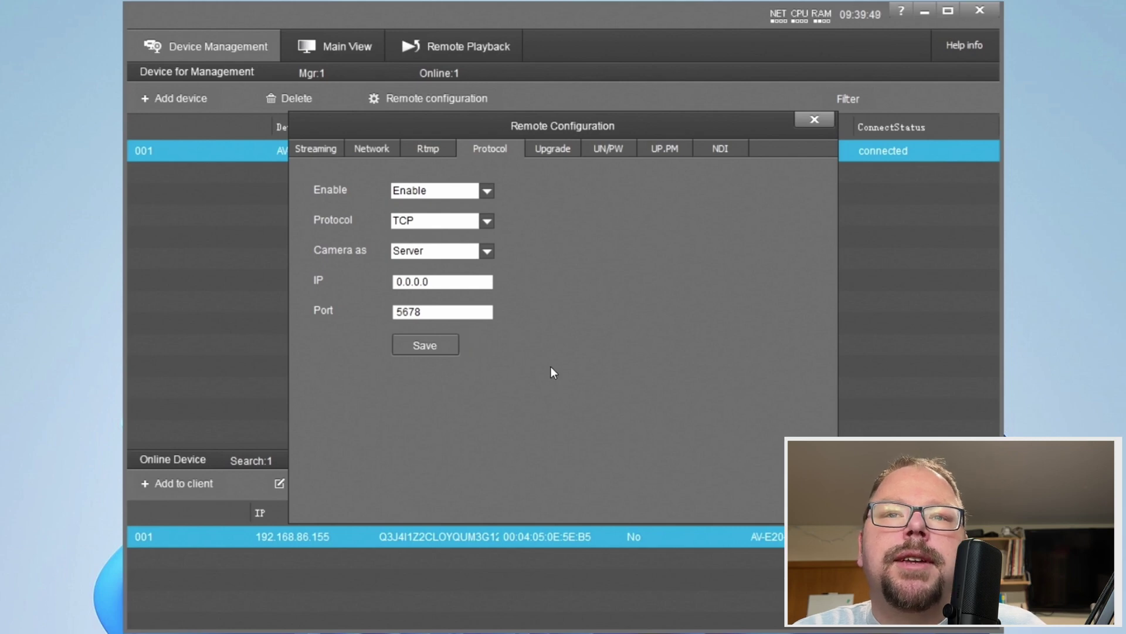
Step: Review the camera's firmware upgrade, password and time, batch synchronization and NDI settings, and close the remote configuration
{"action": "left_click", "coordinate": [537, 149]}
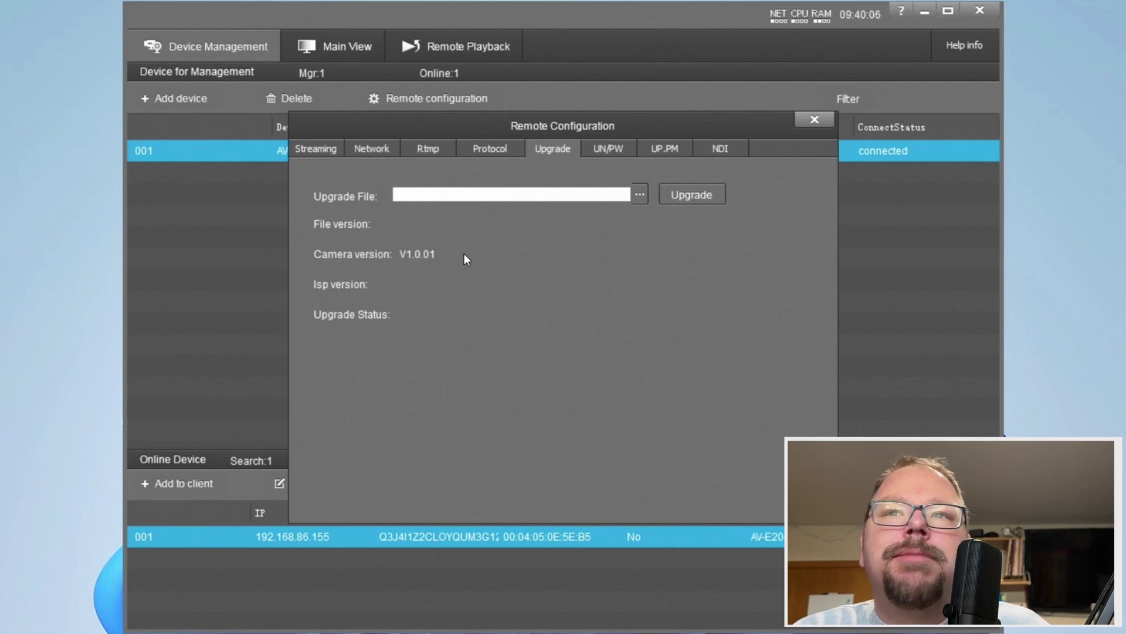
{"action": "left_click", "coordinate": [611, 149]}
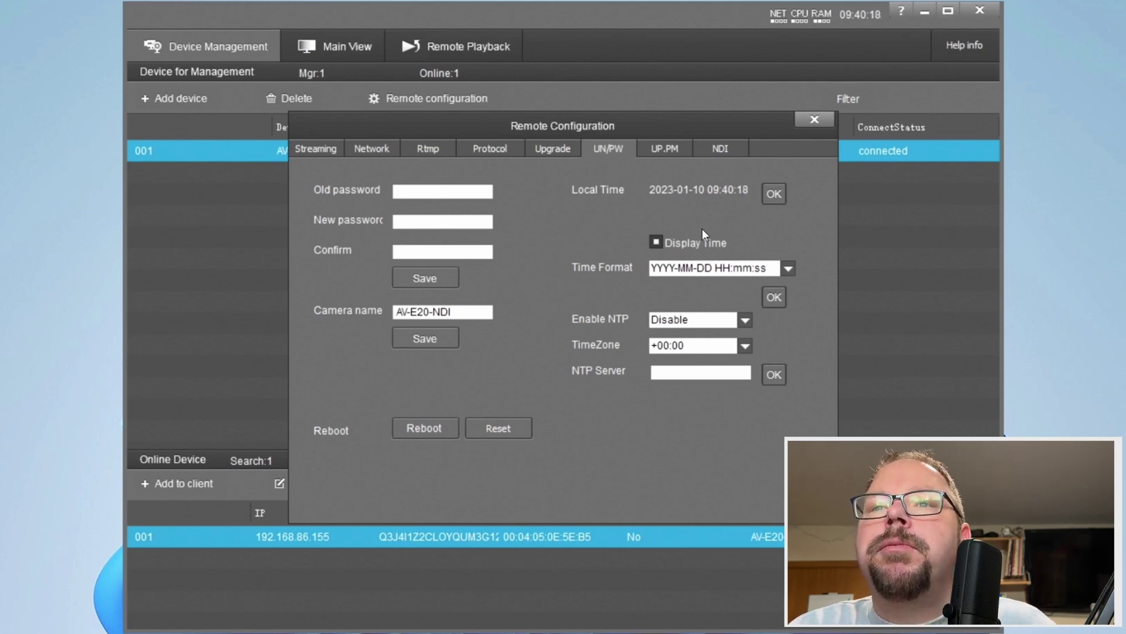
{"action": "left_click", "coordinate": [655, 146]}
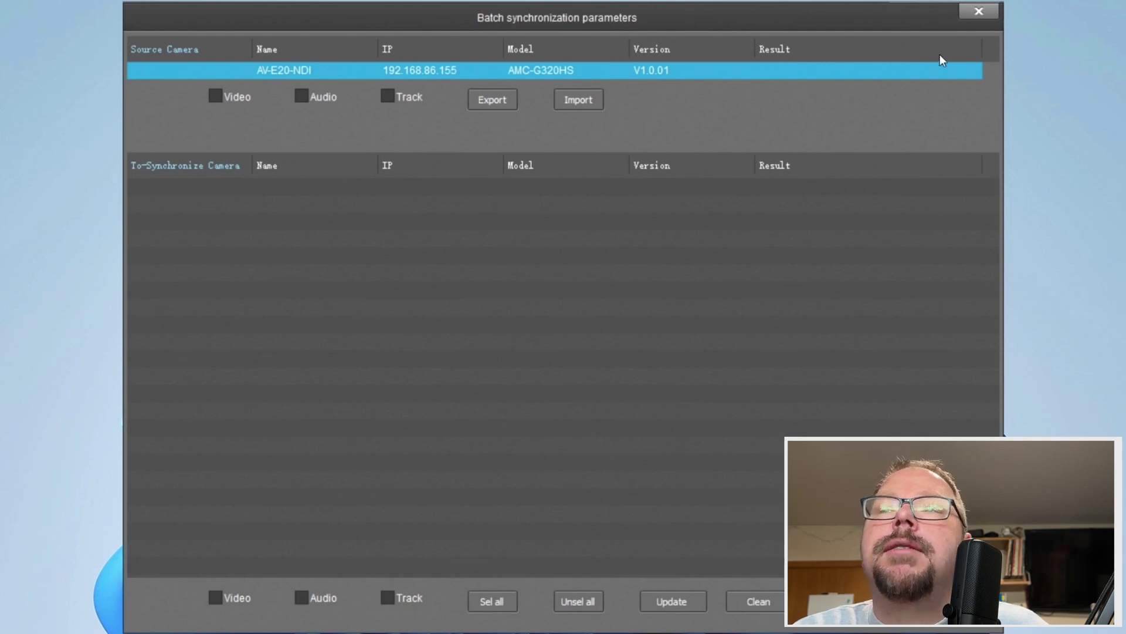
{"action": "left_click", "coordinate": [979, 10]}
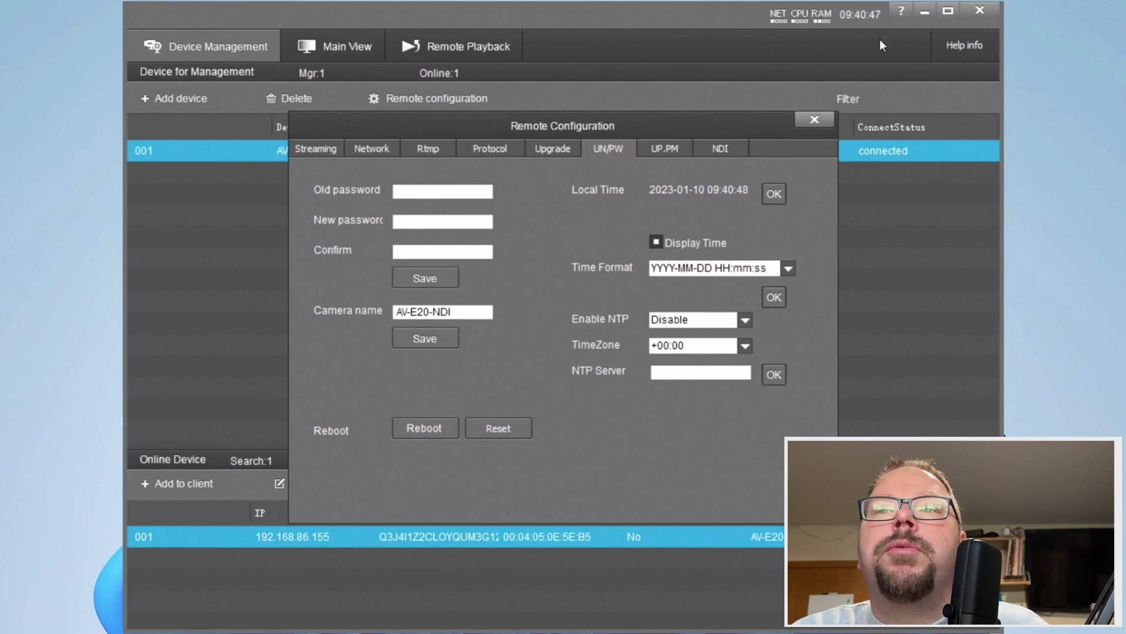
{"action": "left_click", "coordinate": [719, 148]}
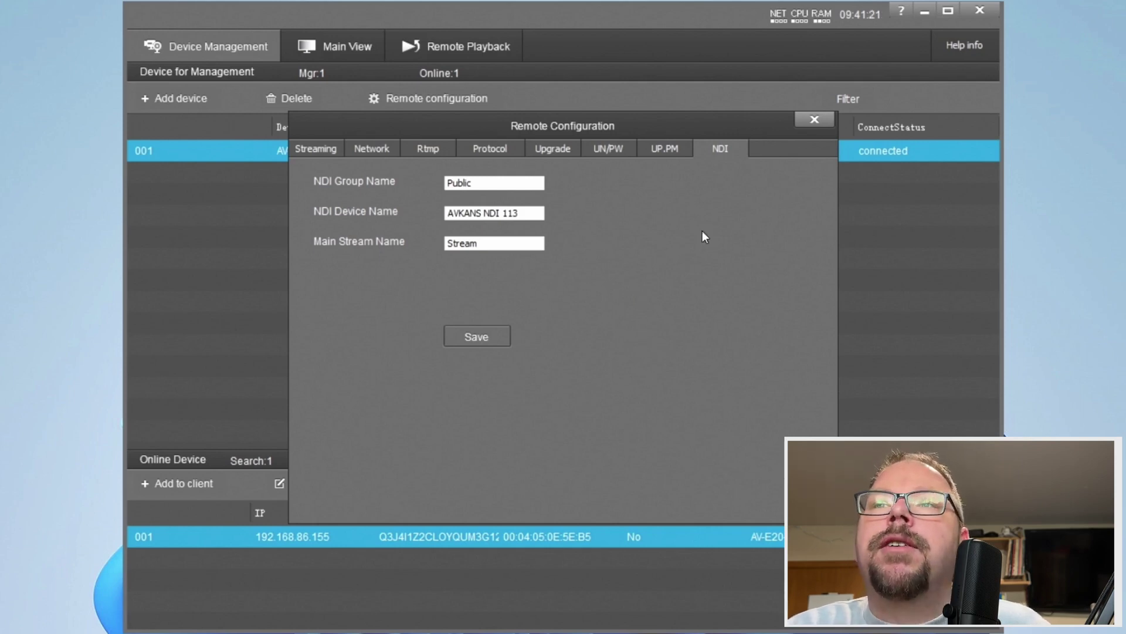
{"action": "left_click", "coordinate": [814, 121]}
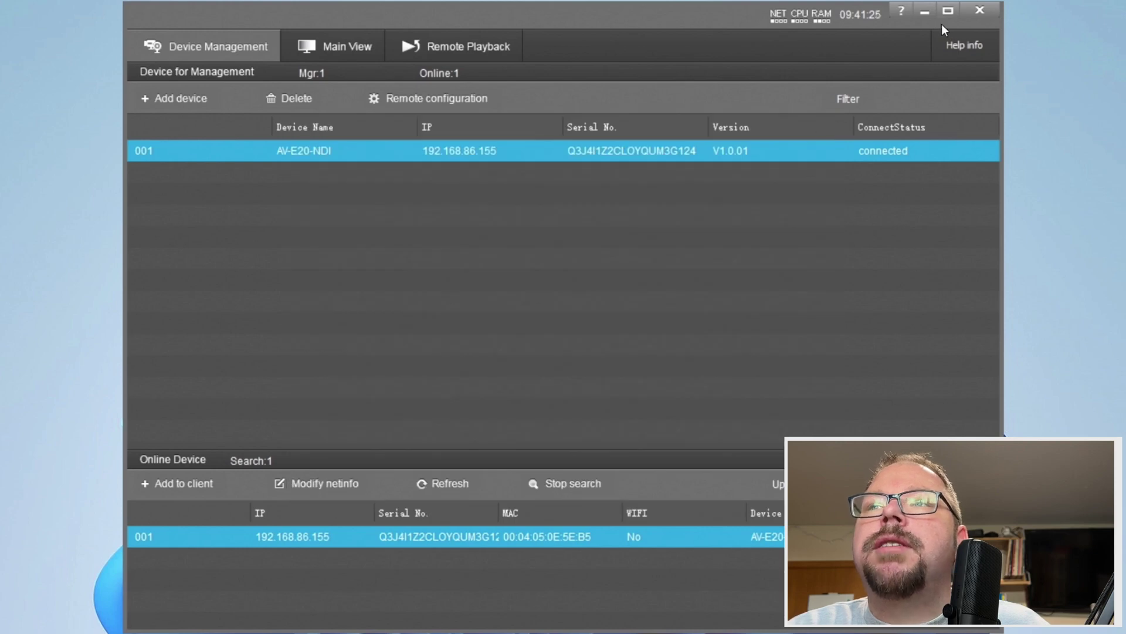
Step: Close CameraCMS, switch to OBS Studio and select the AVKANS NDI Cam 1 source
{"action": "left_click", "coordinate": [968, 14]}
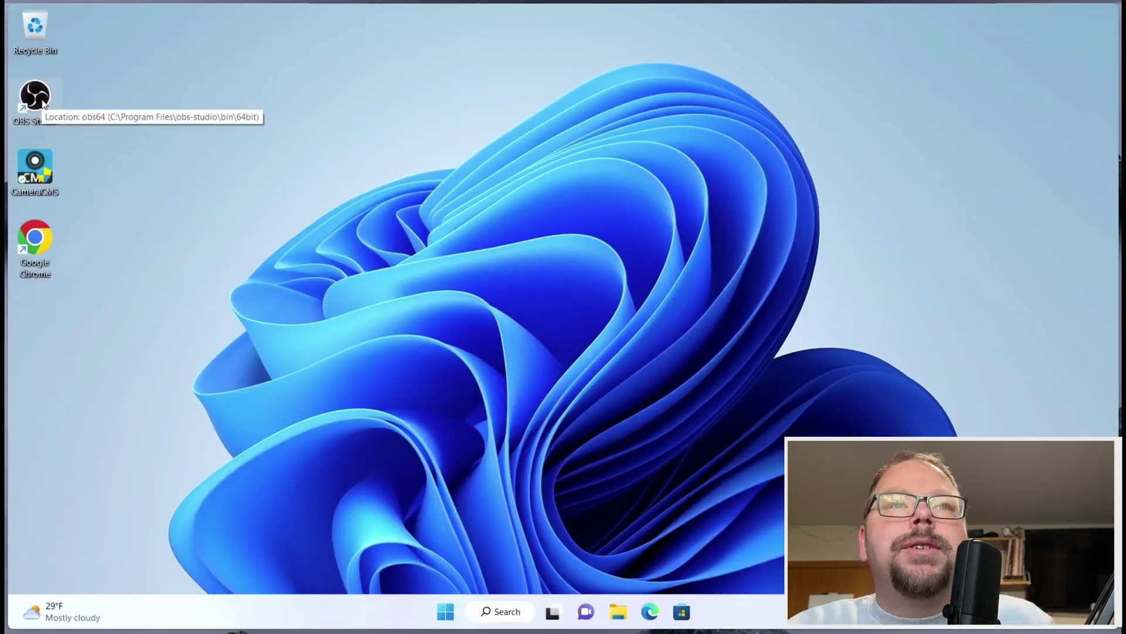
{"action": "double_click", "coordinate": [42, 103]}
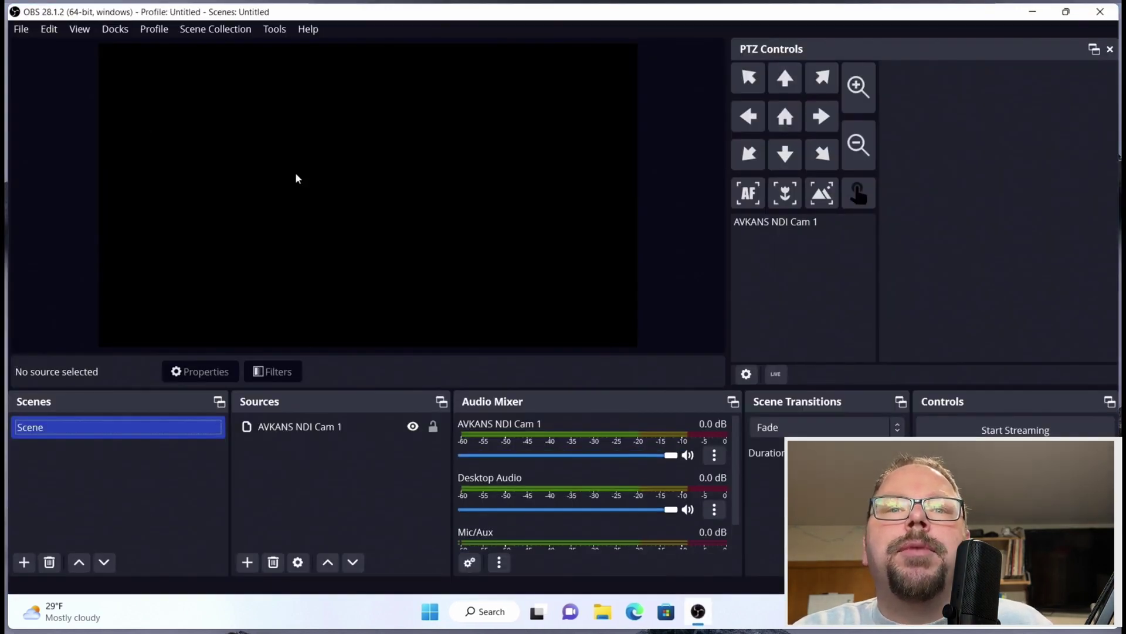
{"action": "left_click", "coordinate": [317, 430]}
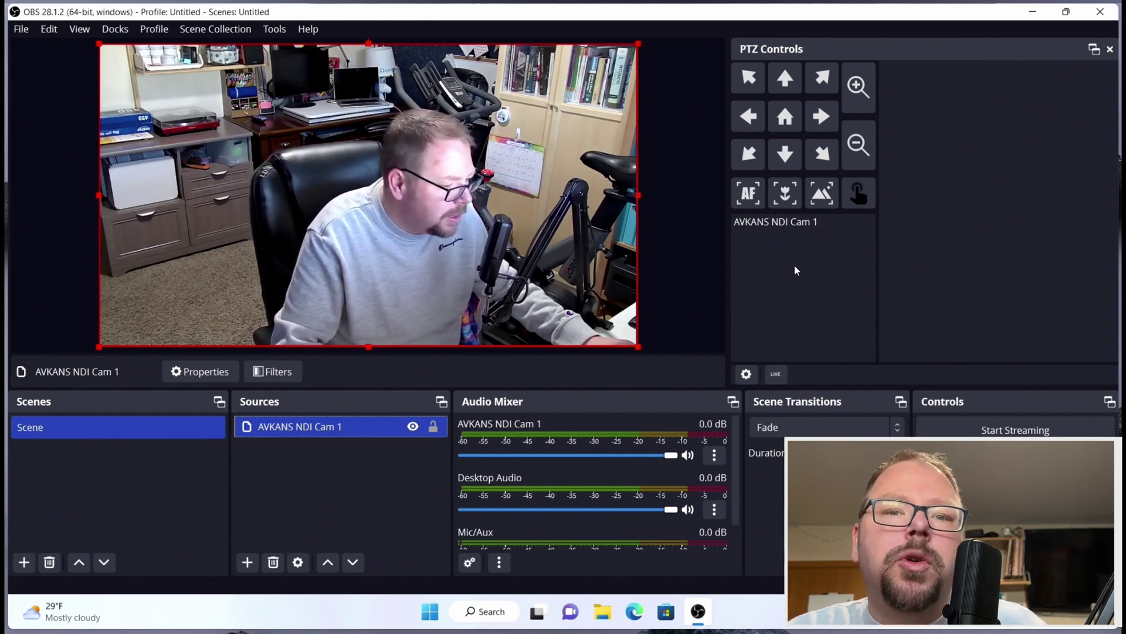
Step: Select AVKANS NDI Cam 1 in the PTZ controls and pan the camera right, left and right again
{"action": "left_click", "coordinate": [791, 221]}
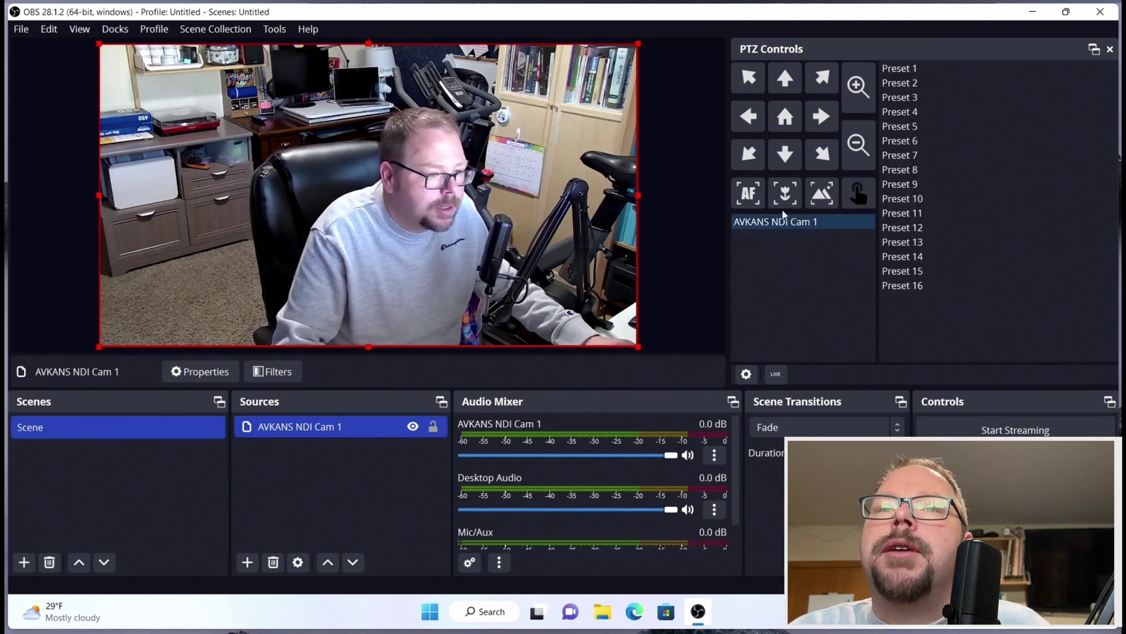
{"action": "left_click", "coordinate": [820, 117]}
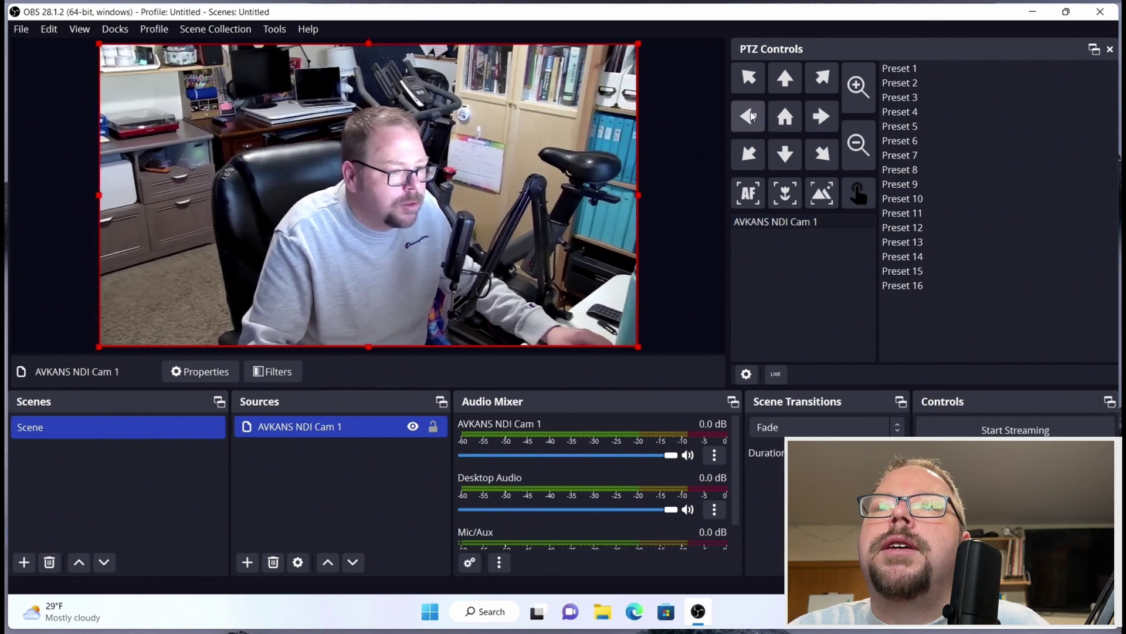
{"action": "left_click", "coordinate": [751, 116]}
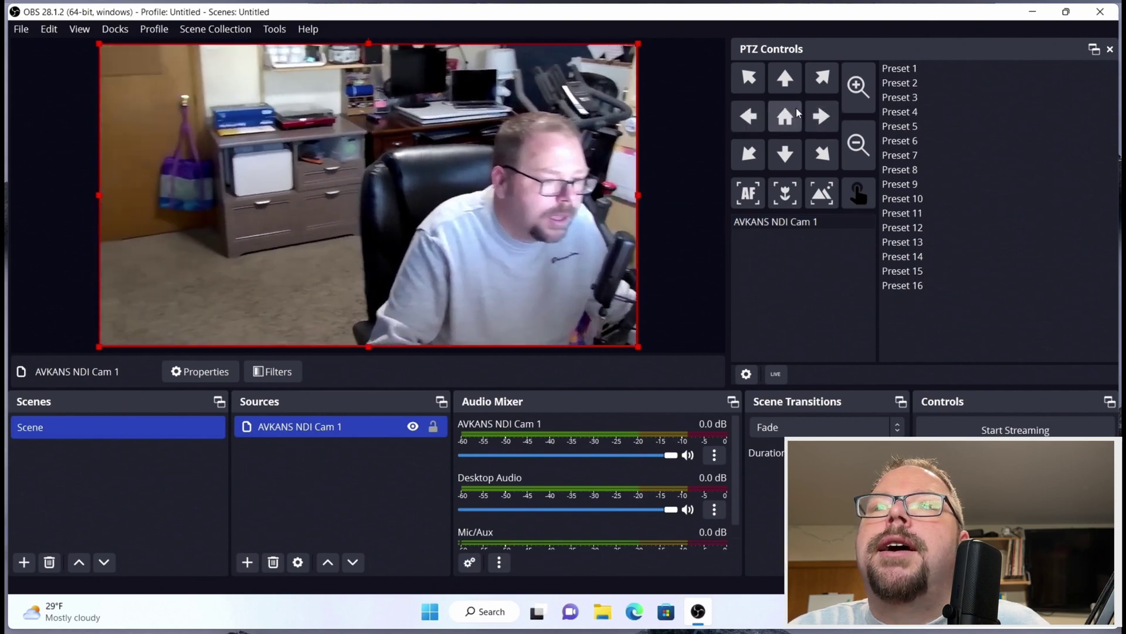
{"action": "left_click", "coordinate": [815, 114]}
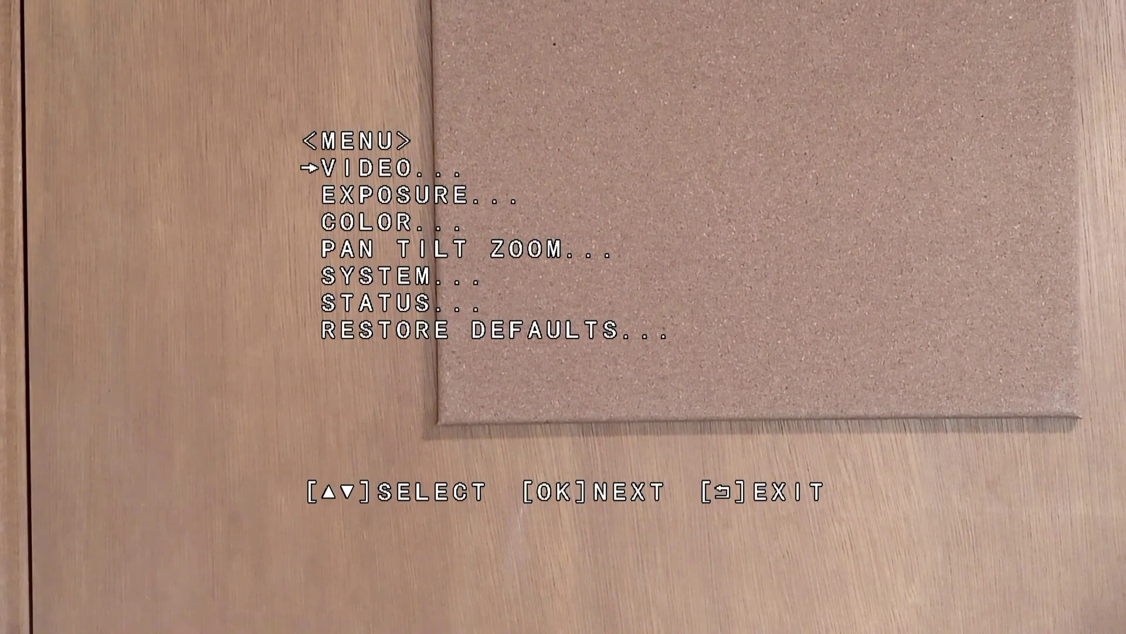
Step: In the camera's on-screen Pan Tilt Zoom settings, set the power up action to PRESET2
{"action": "key", "text": "Down"}
{"action": "key", "text": "Down"}
{"action": "key", "text": "Down"}
{"action": "key", "text": "Return"}
{"action": "key", "text": "Down"}
{"action": "key", "text": "Down"}
{"action": "key", "text": "Down"}
{"action": "key", "text": "Down"}
{"action": "key", "text": "Down"}
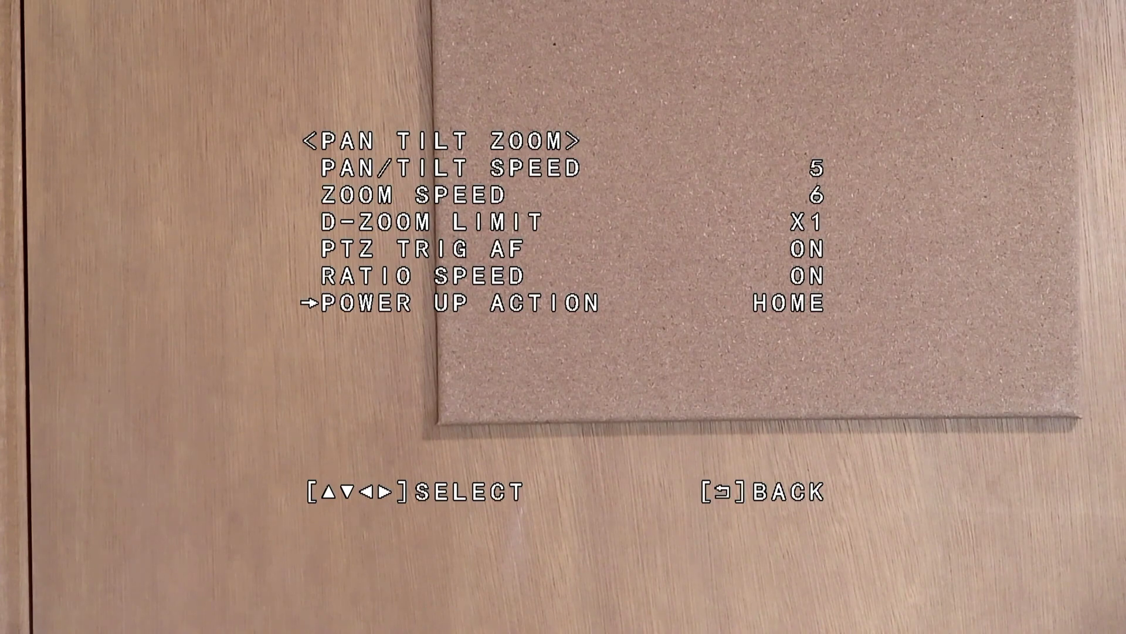
{"action": "key", "text": "Right"}
{"action": "key", "text": "Right"}
{"action": "key", "text": "Right"}
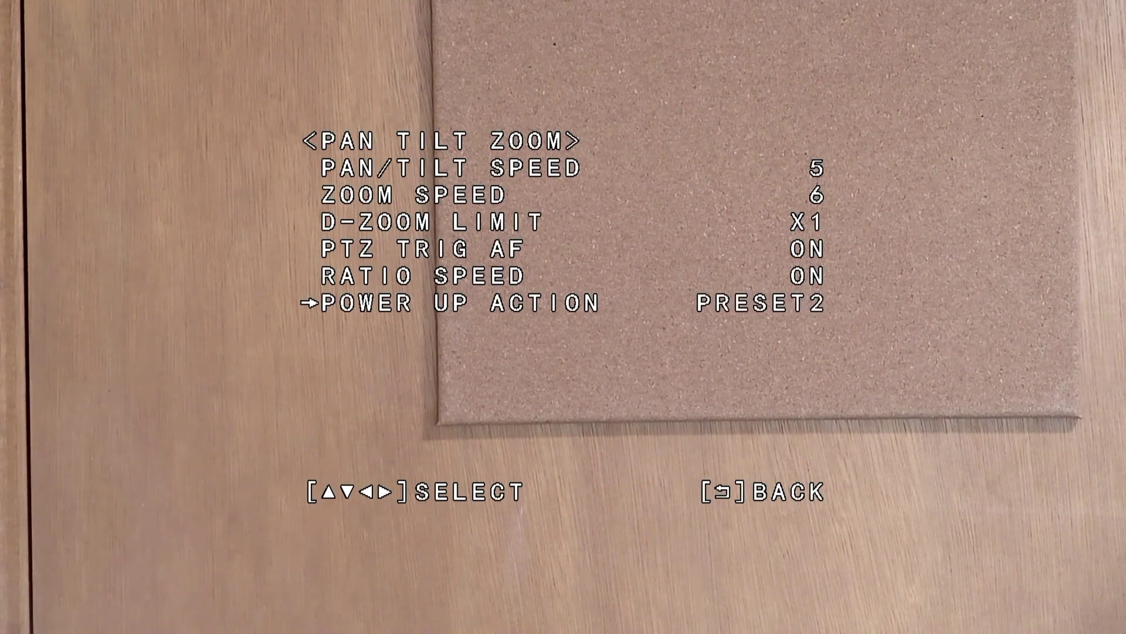